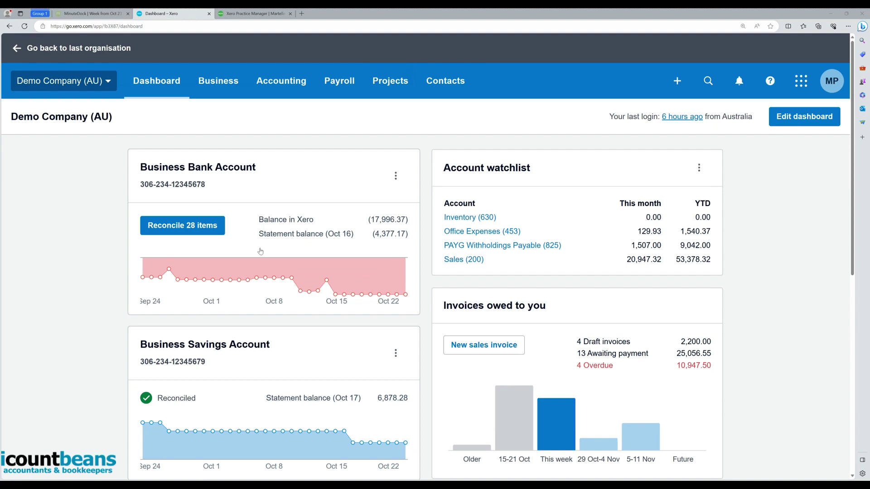
- Open the Business Bank Account's 28 items to reconcile and scroll to the City Limousines 100.00 receipt
{"action": "mouse_move", "coordinate": [219, 255]}
{"action": "left_click", "coordinate": [181, 230]}
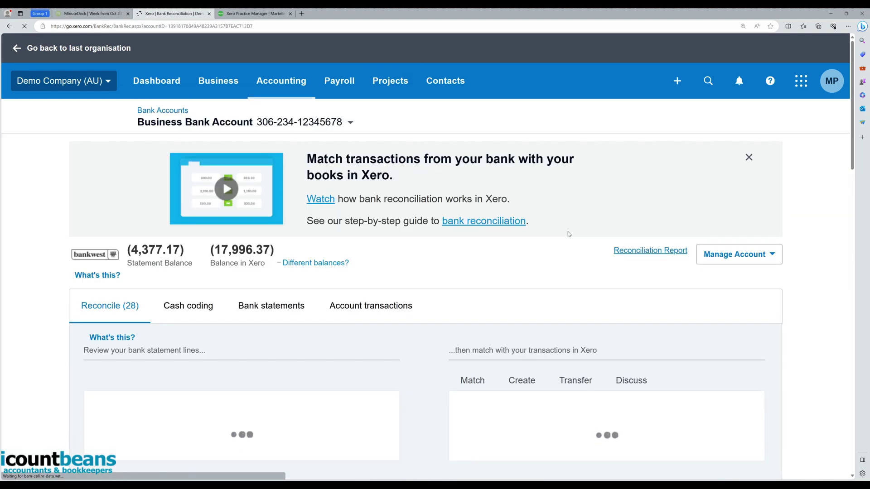
{"action": "scroll", "coordinate": [475, 196], "scroll_direction": "down", "scroll_amount": 6}
{"action": "scroll", "coordinate": [476, 196], "scroll_direction": "down", "scroll_amount": 6}
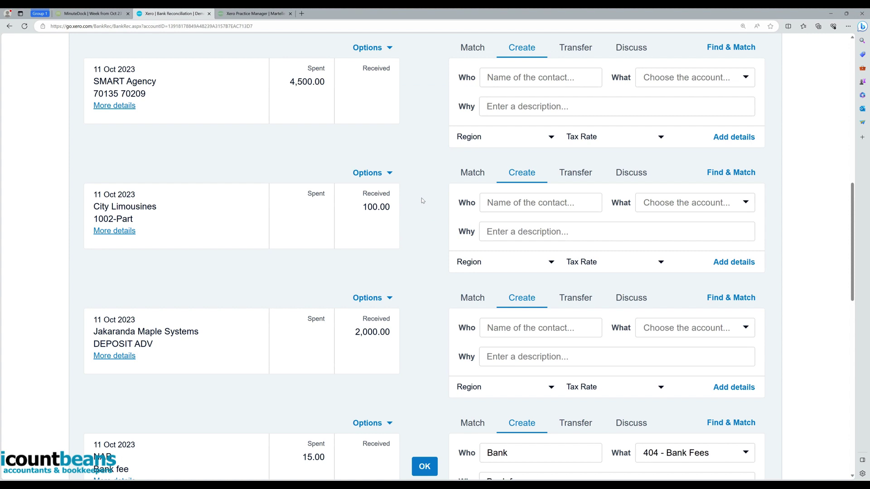
- Start a new Receive Money transaction for the City Limousines 100.00 statement line
{"action": "left_click", "coordinate": [474, 177]}
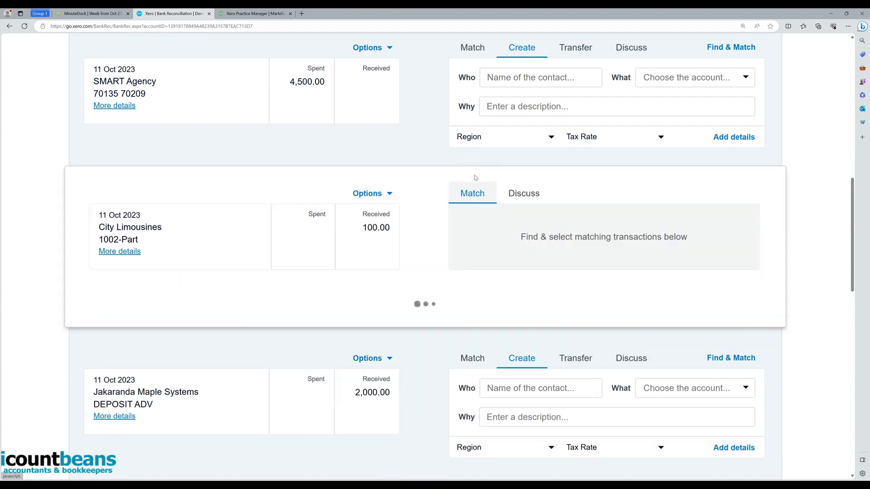
{"action": "scroll", "coordinate": [715, 256], "scroll_direction": "down", "scroll_amount": 3}
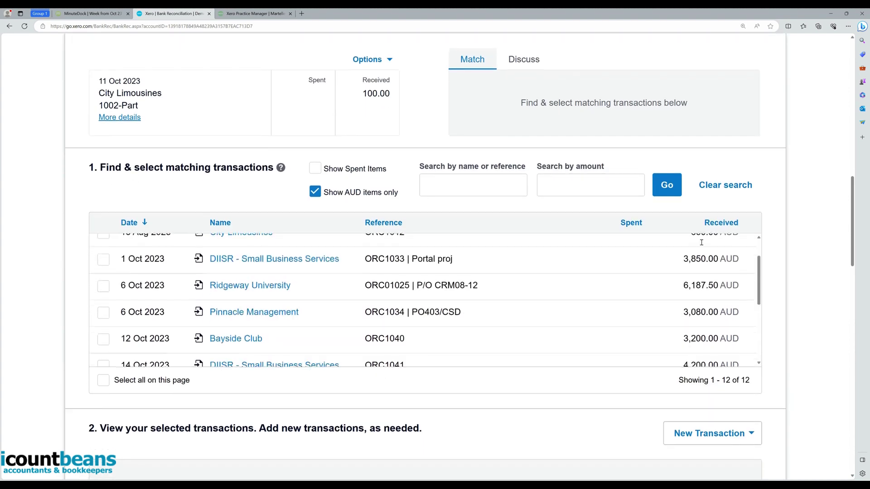
{"action": "scroll", "coordinate": [697, 307], "scroll_direction": "down", "scroll_amount": 3}
{"action": "left_click", "coordinate": [697, 307]}
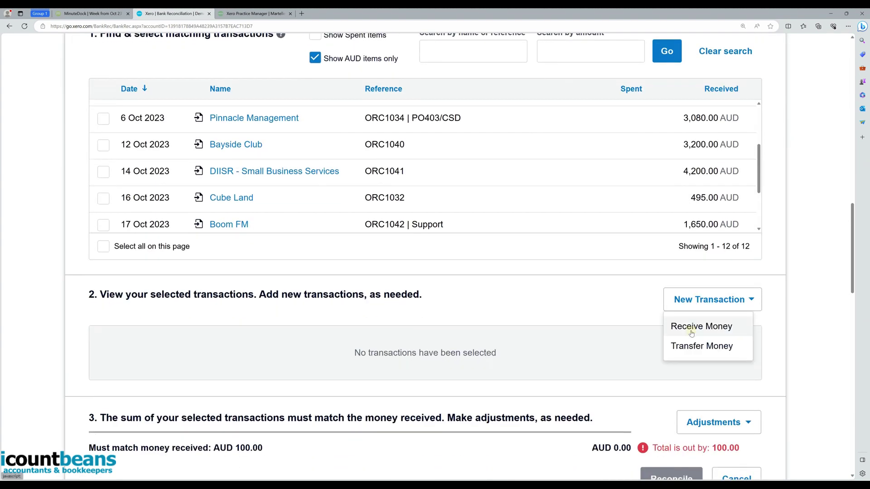
{"action": "left_click", "coordinate": [691, 331]}
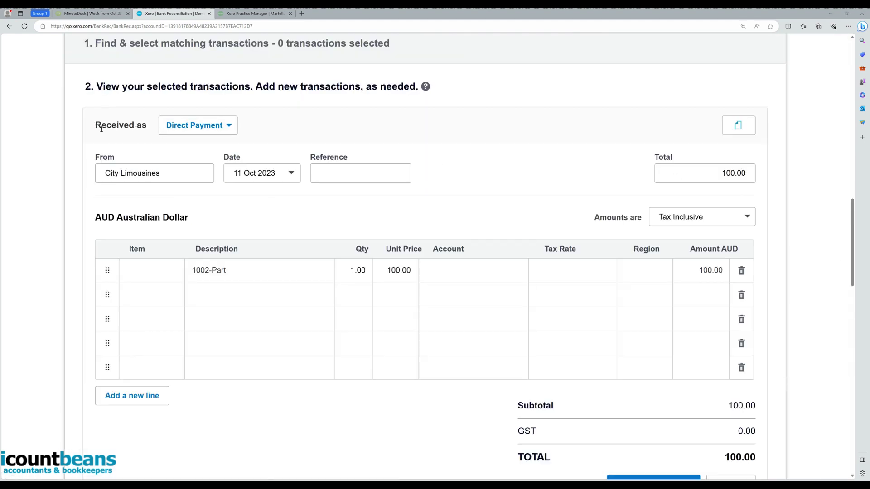
- Set the receipt type to Overpayment with reference 'Deposit'
{"action": "left_click", "coordinate": [208, 127]}
{"action": "left_click", "coordinate": [228, 126]}
{"action": "left_click", "coordinate": [199, 189]}
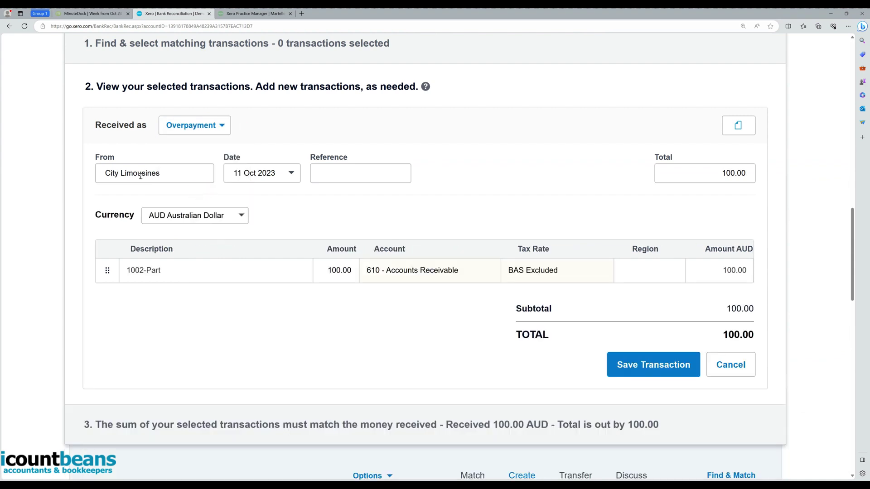
{"action": "scroll", "coordinate": [163, 176], "scroll_direction": "up", "scroll_amount": 3}
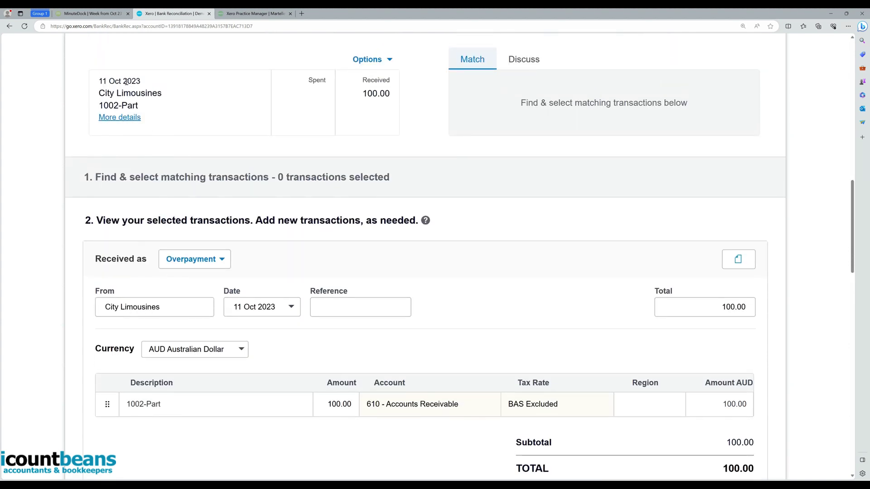
{"action": "scroll", "coordinate": [385, 247], "scroll_direction": "down", "scroll_amount": 2}
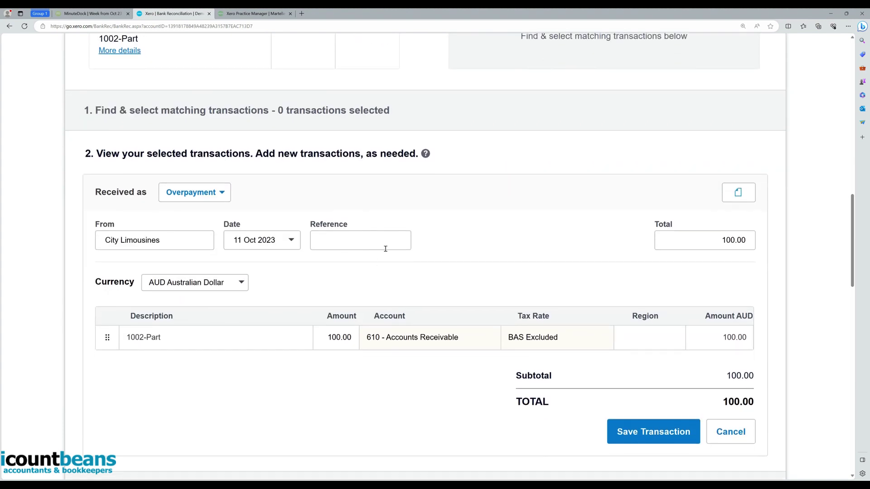
{"action": "left_click", "coordinate": [385, 245]}
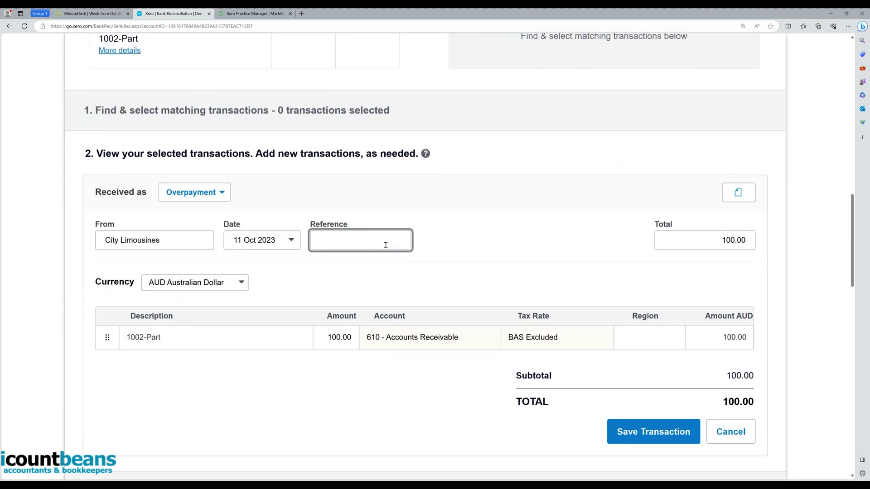
{"action": "type", "text": "Deposit"}
{"action": "scroll", "coordinate": [386, 245], "scroll_direction": "down", "scroll_amount": 2}
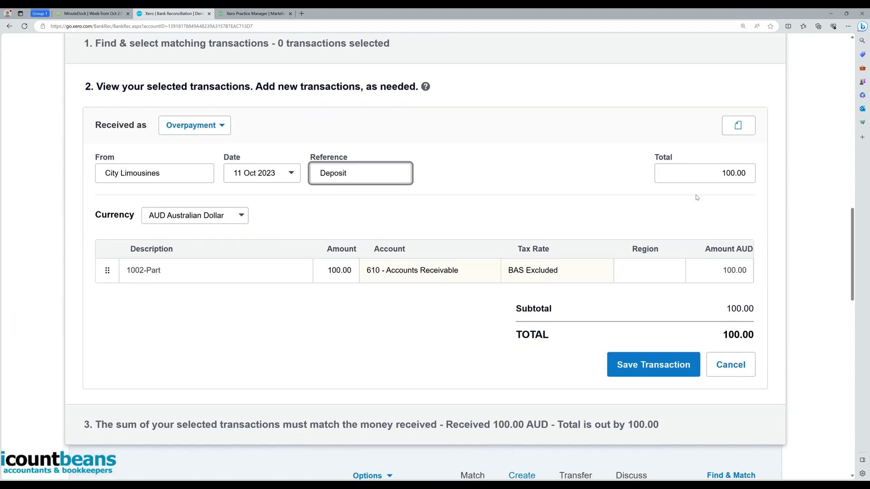
- Save the Deposit overpayment and reconcile it against the City Limousines 100.00 line
{"action": "left_click", "coordinate": [655, 365]}
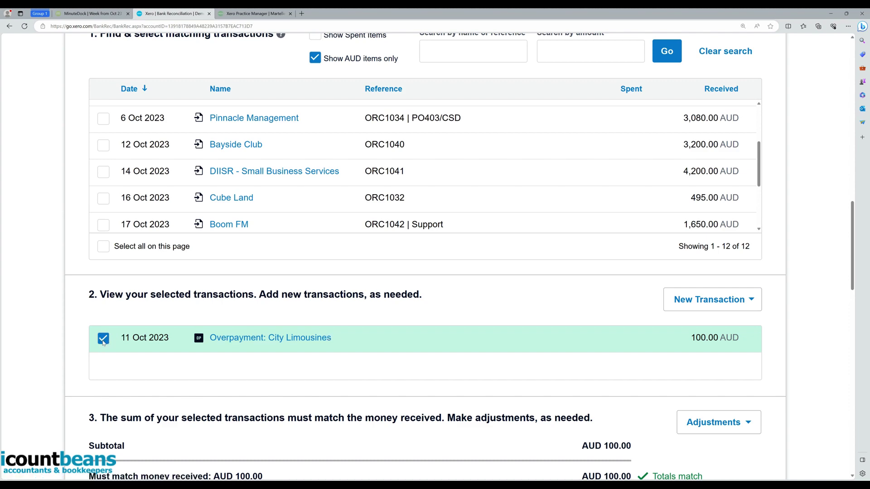
{"action": "scroll", "coordinate": [585, 311], "scroll_direction": "down", "scroll_amount": 3}
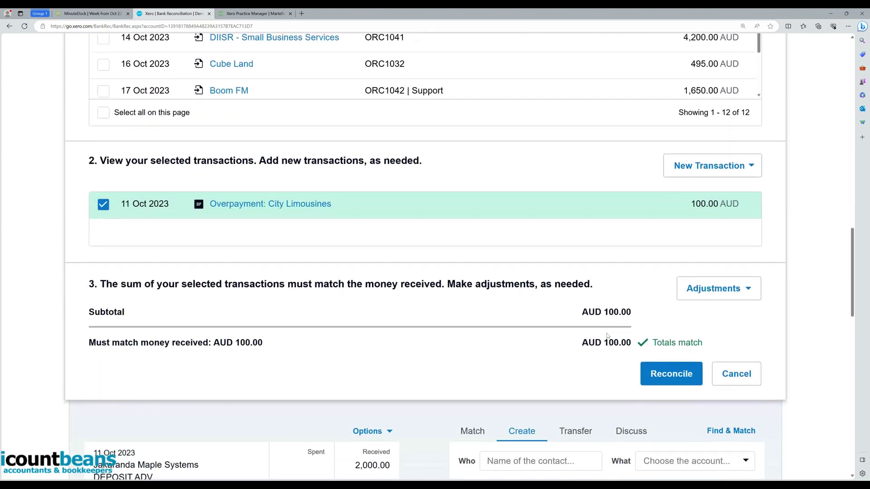
{"action": "left_click", "coordinate": [671, 375]}
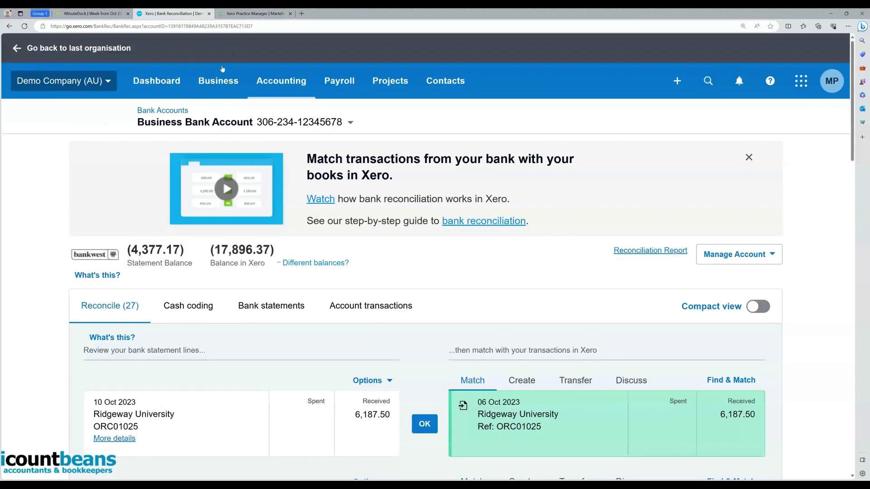
- Go to Business > Invoices and scroll to the City Limousines Deposit (100.00) entry
{"action": "left_click", "coordinate": [220, 81]}
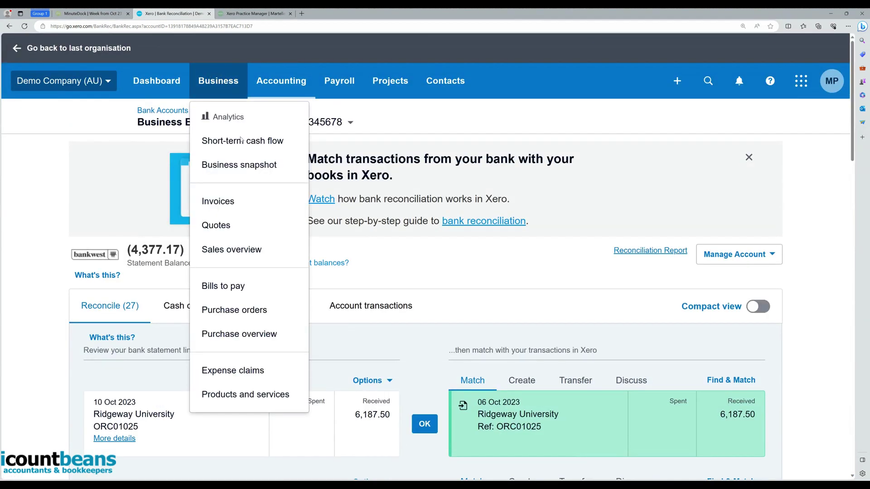
{"action": "left_click", "coordinate": [230, 201]}
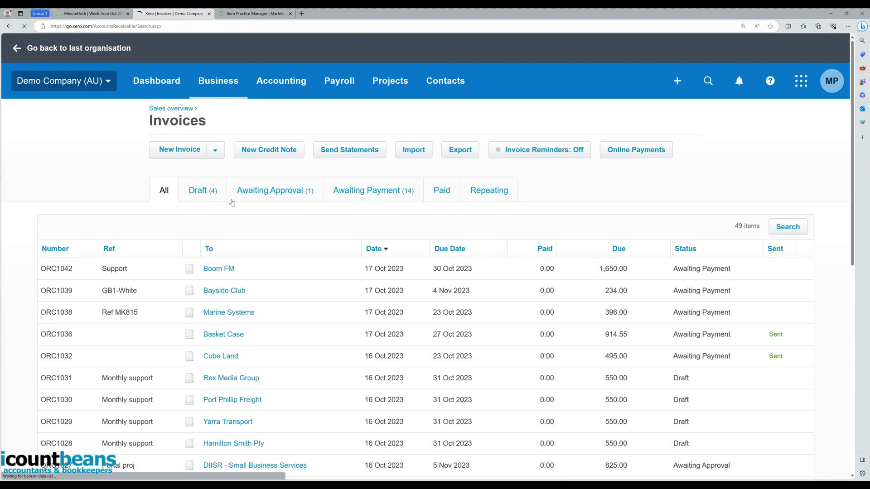
{"action": "scroll", "coordinate": [231, 202], "scroll_direction": "down", "scroll_amount": 6}
{"action": "scroll", "coordinate": [232, 202], "scroll_direction": "down", "scroll_amount": 1}
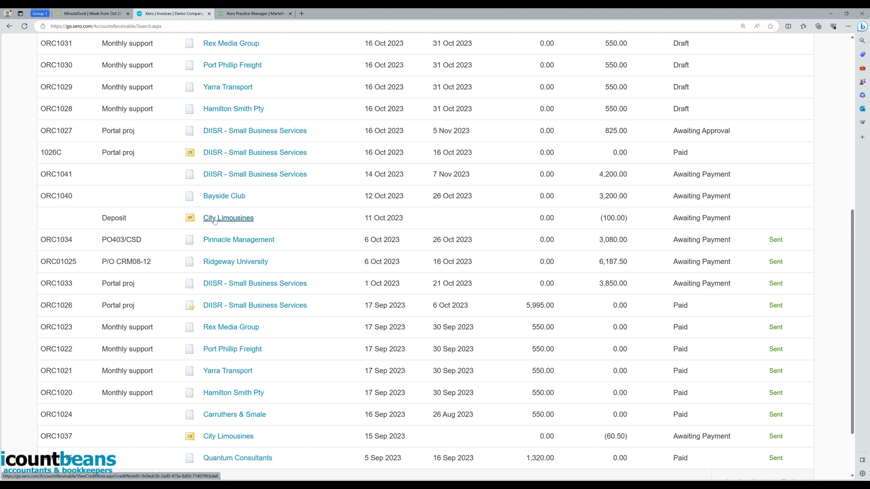
- Allocate 100.00 of the Deposit overpayment credit to invoice ORC1012
{"action": "left_click", "coordinate": [214, 219]}
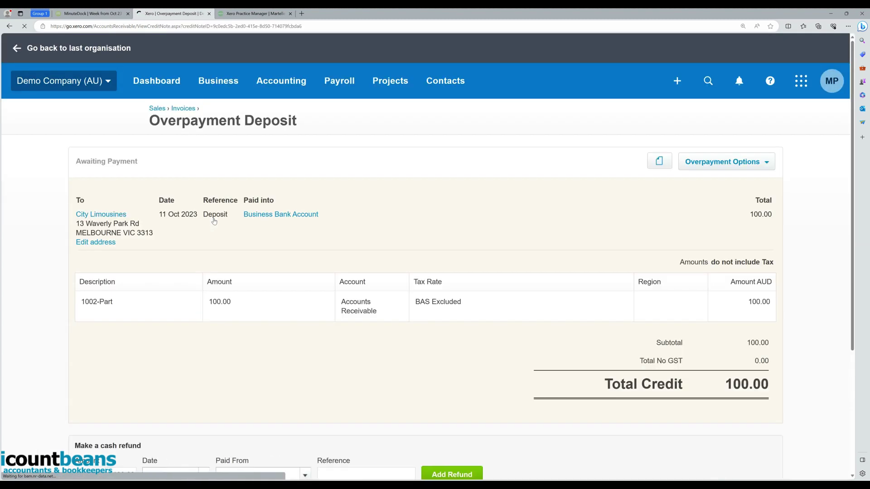
{"action": "left_click", "coordinate": [741, 161]}
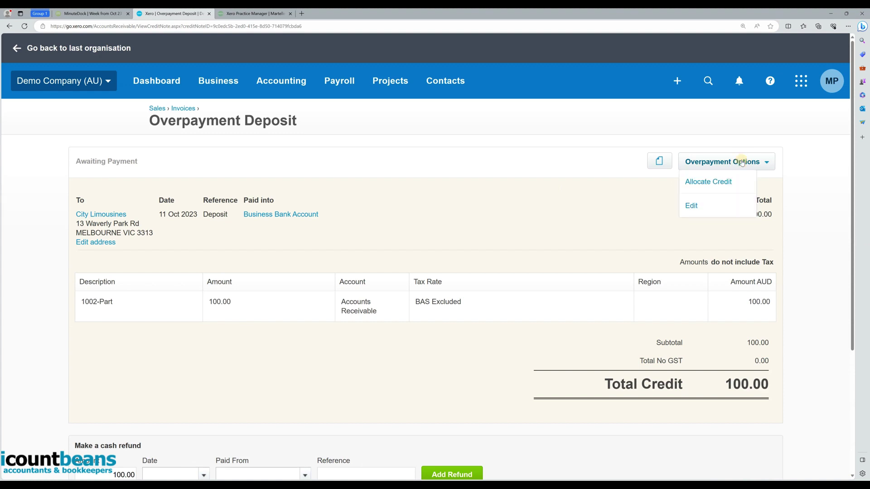
{"action": "left_click", "coordinate": [715, 183]}
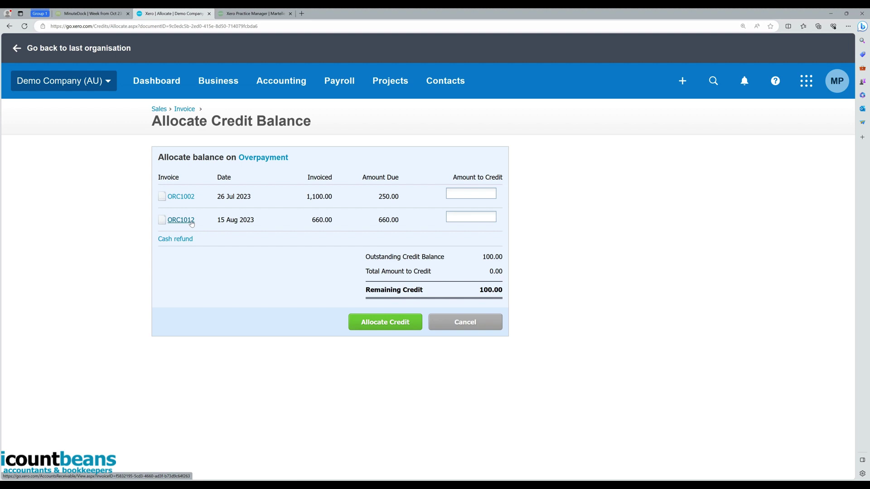
{"action": "left_click", "coordinate": [457, 216]}
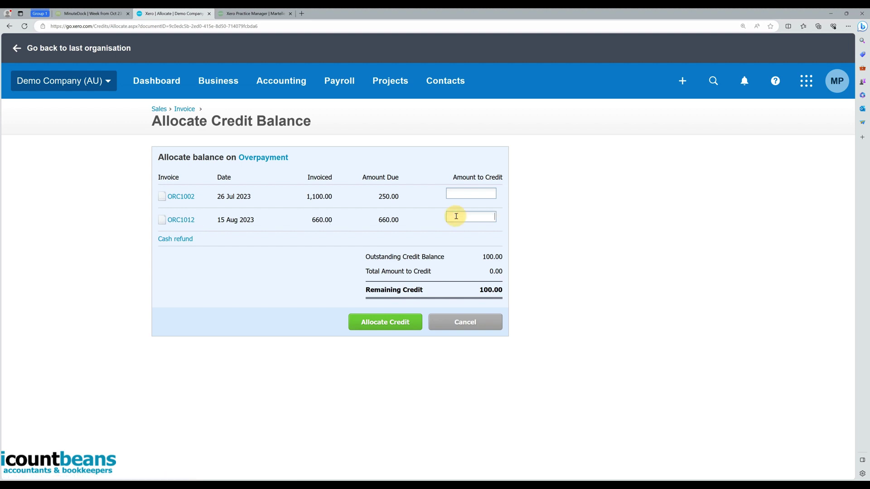
{"action": "type", "text": "100.00"}
{"action": "left_click", "coordinate": [386, 322]}
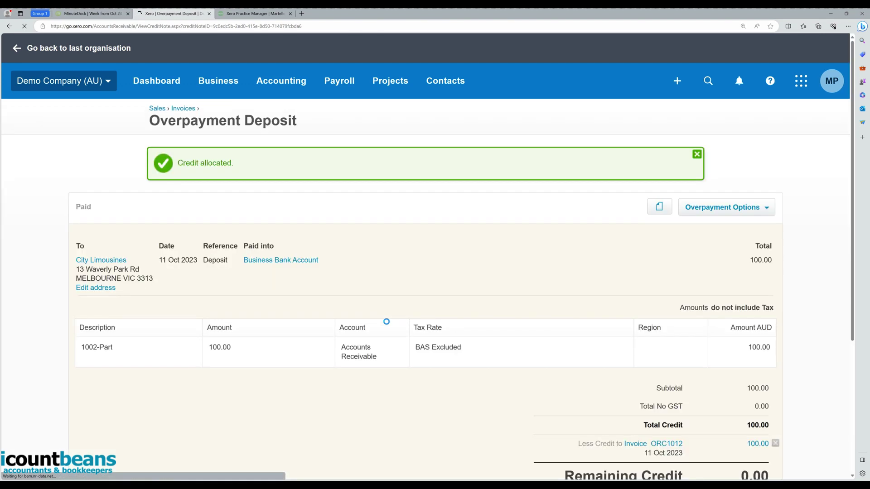
{"action": "scroll", "coordinate": [427, 279], "scroll_direction": "down", "scroll_amount": 1}
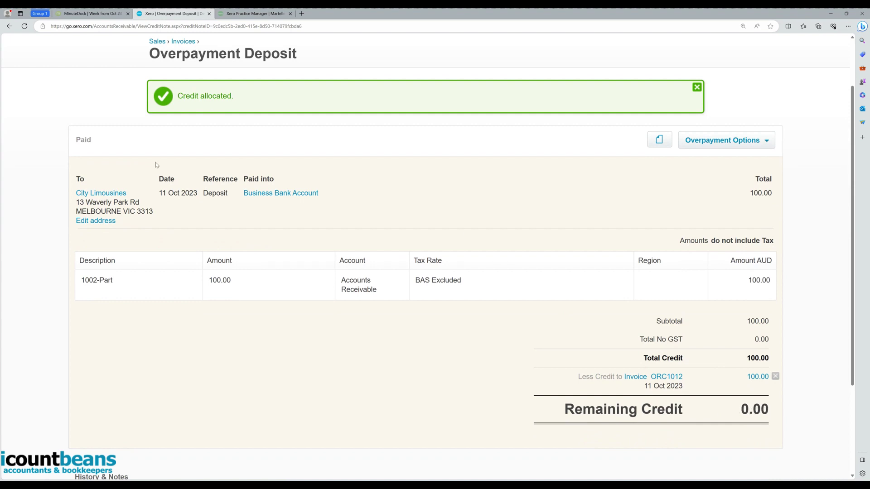
- Open ORC1012 from the City Limousines contact and confirm 560.00 remains due
{"action": "left_click", "coordinate": [105, 194]}
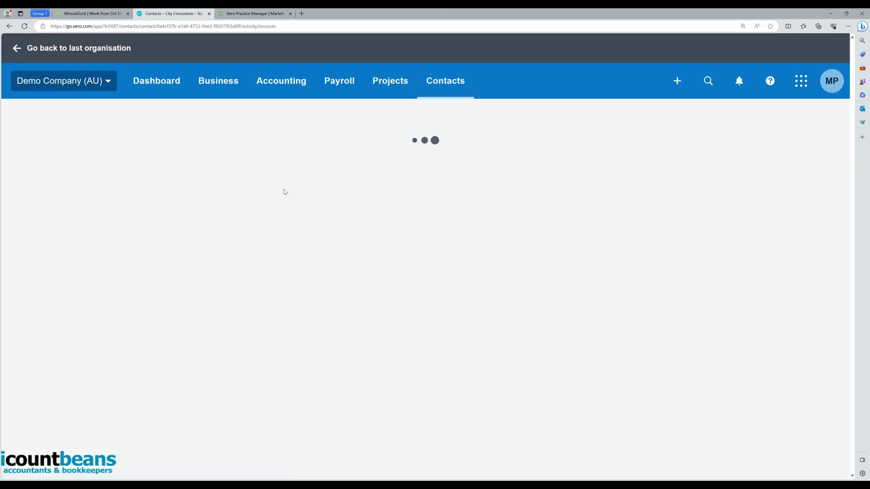
{"action": "scroll", "coordinate": [422, 245], "scroll_direction": "down", "scroll_amount": 3}
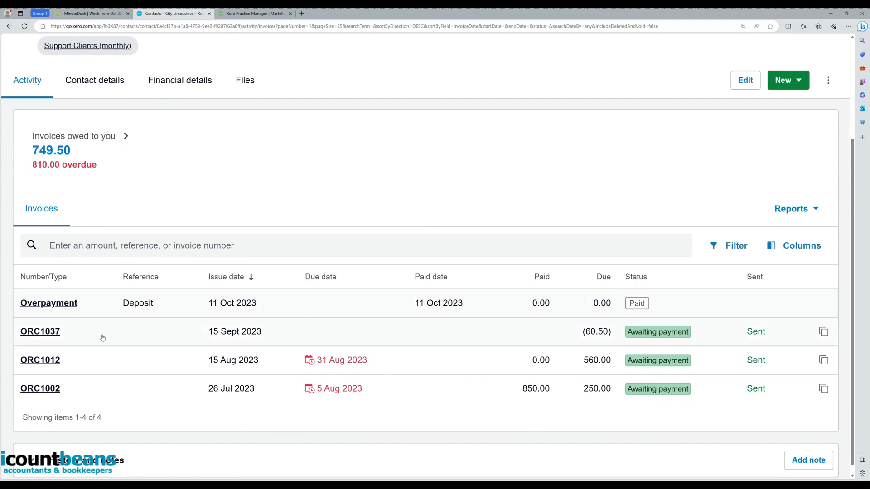
{"action": "left_click", "coordinate": [544, 361]}
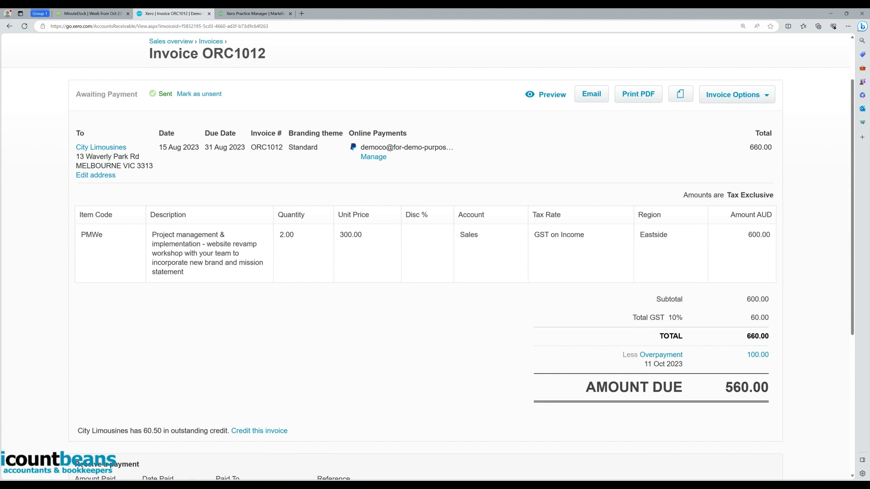
{"action": "scroll", "coordinate": [586, 340], "scroll_direction": "up", "scroll_amount": 2}
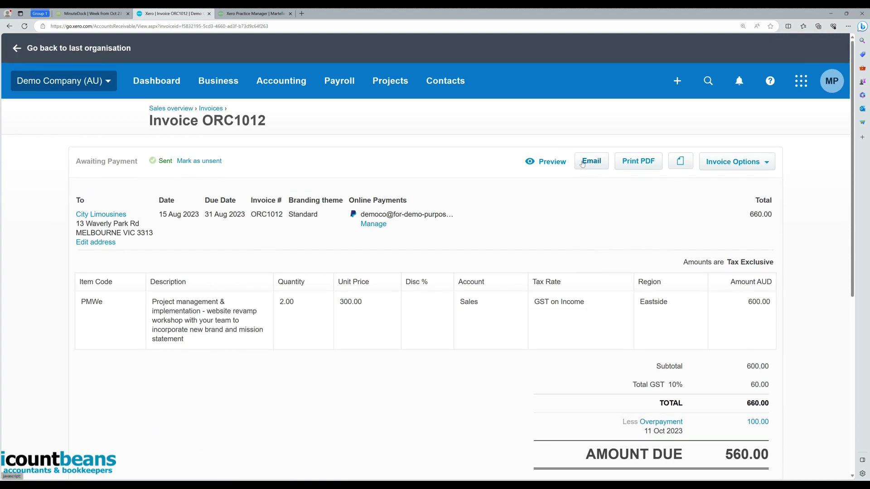